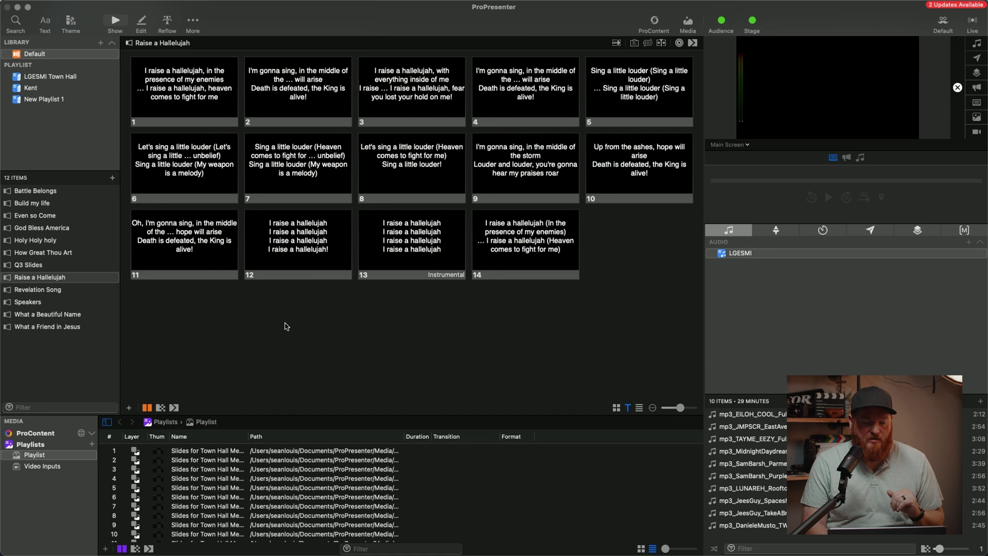
Copy the full song lyrics from the Google Docs lyrics document, then return to ProPresenter
key(super+Tab)
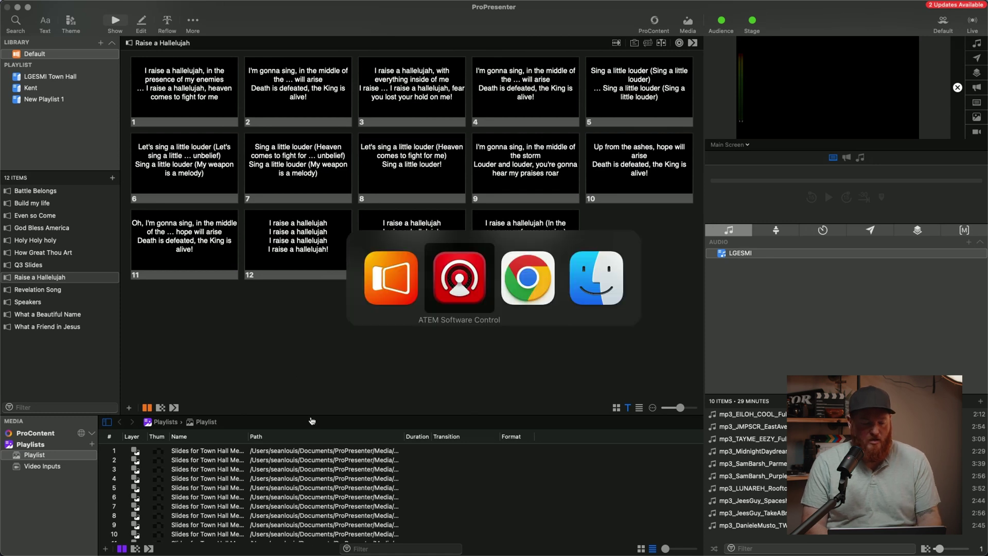
key(super+Tab)
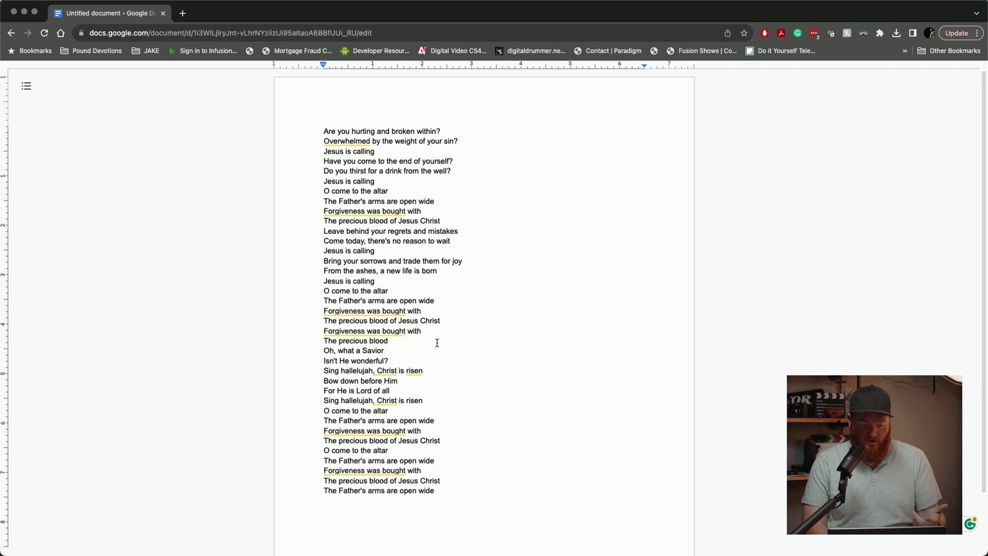
key(super+a)
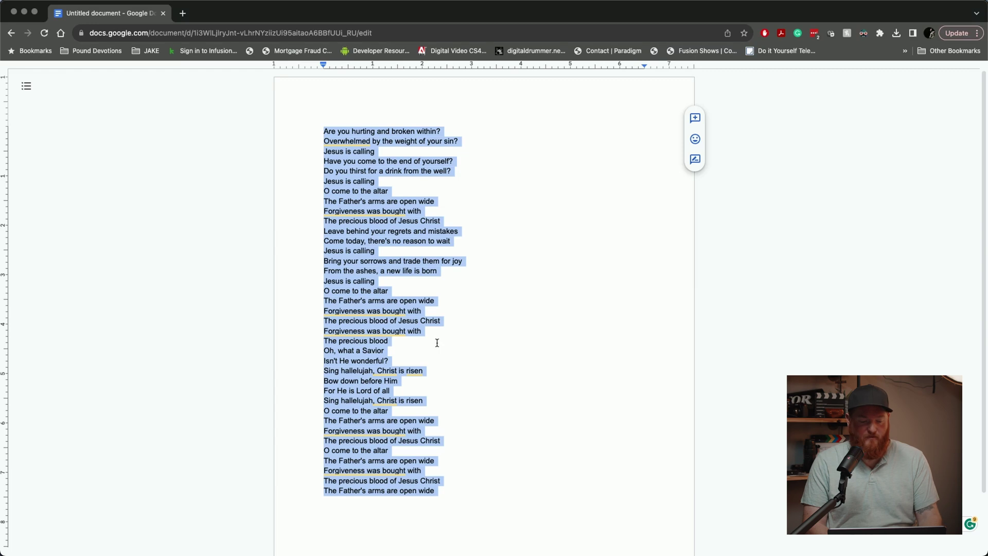
key(super+Tab)
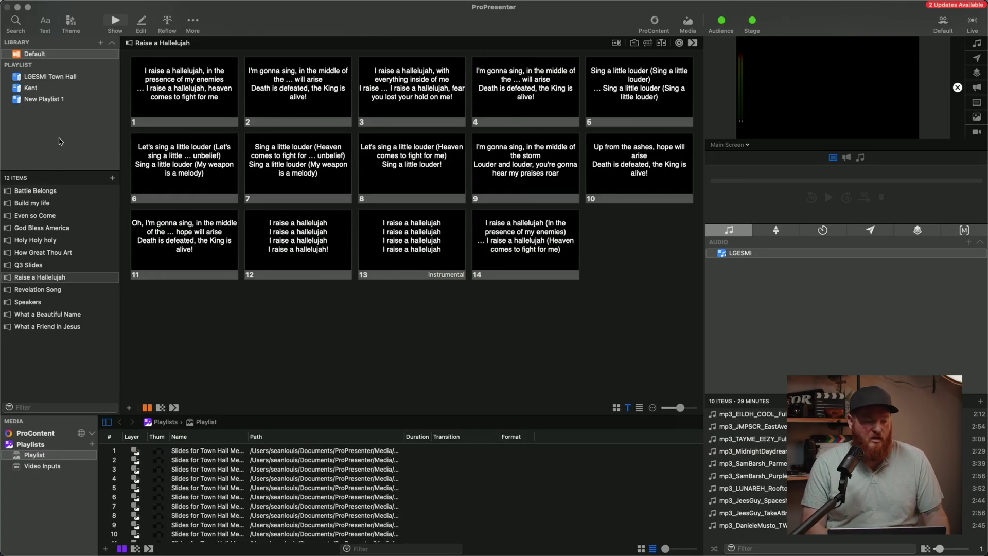
Add a new presentation named 'Come to the alter' to the Default library
click(101, 43)
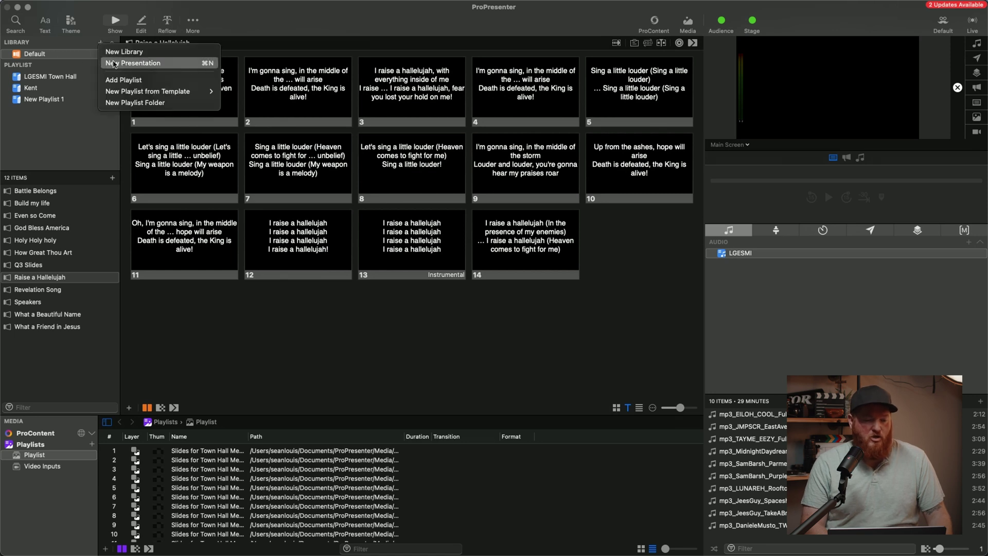
click(133, 63)
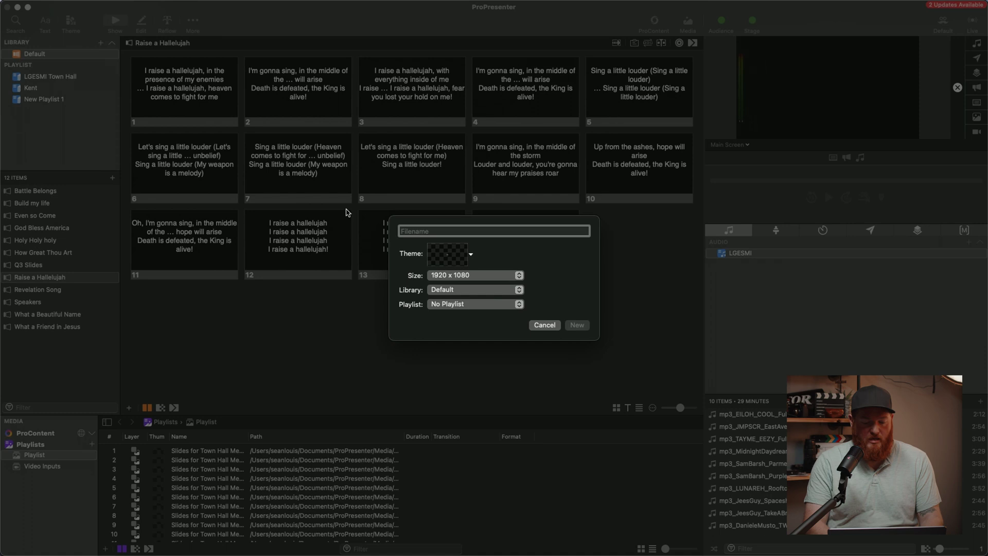
text(Come to)
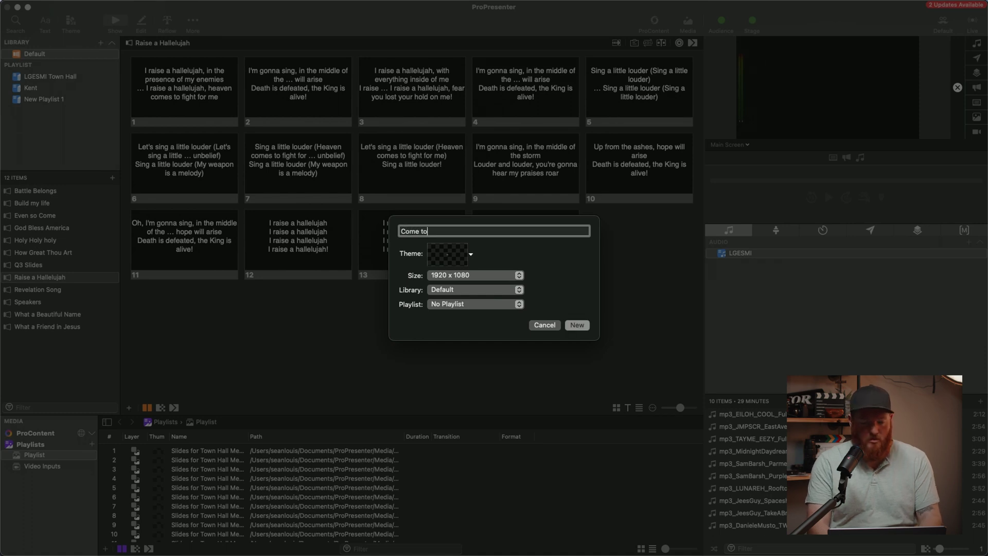
text( the alt)
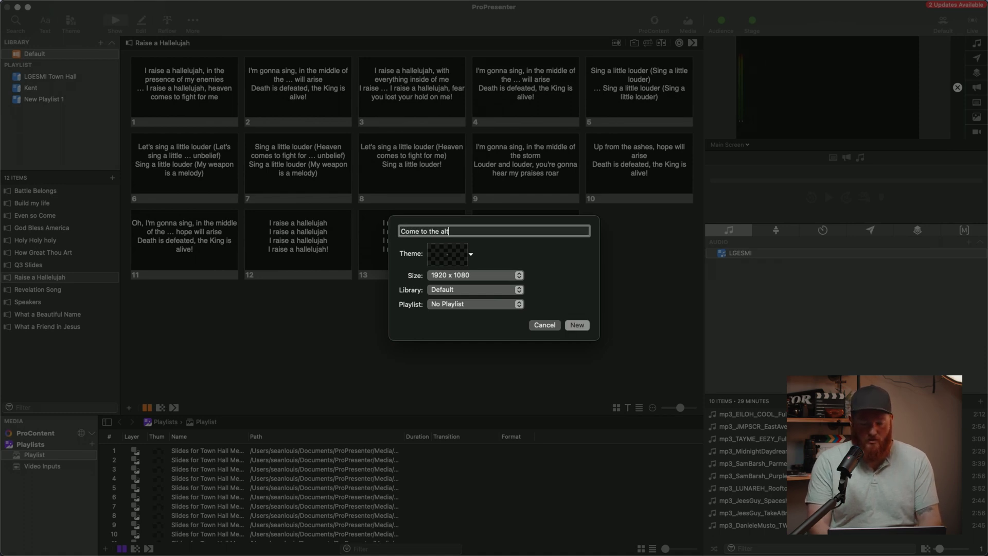
text(er)
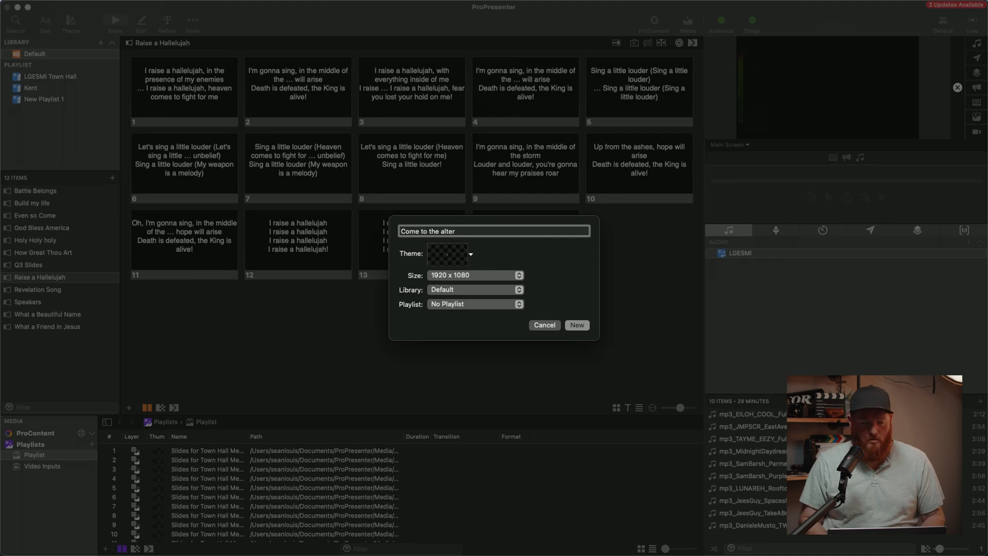
key(Return)
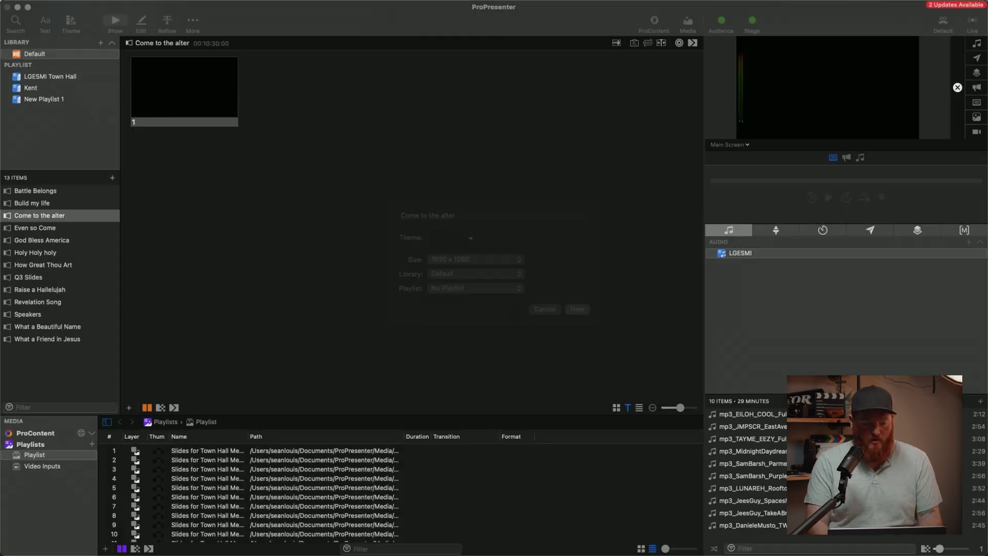
Paste the lyrics into the slide's text box with Paste and Match Style
click(141, 23)
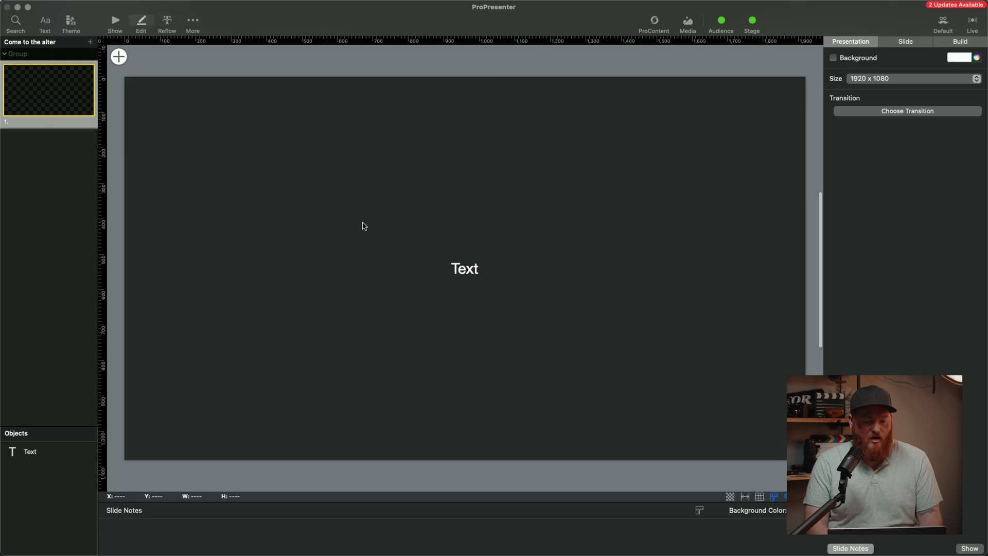
click(470, 277)
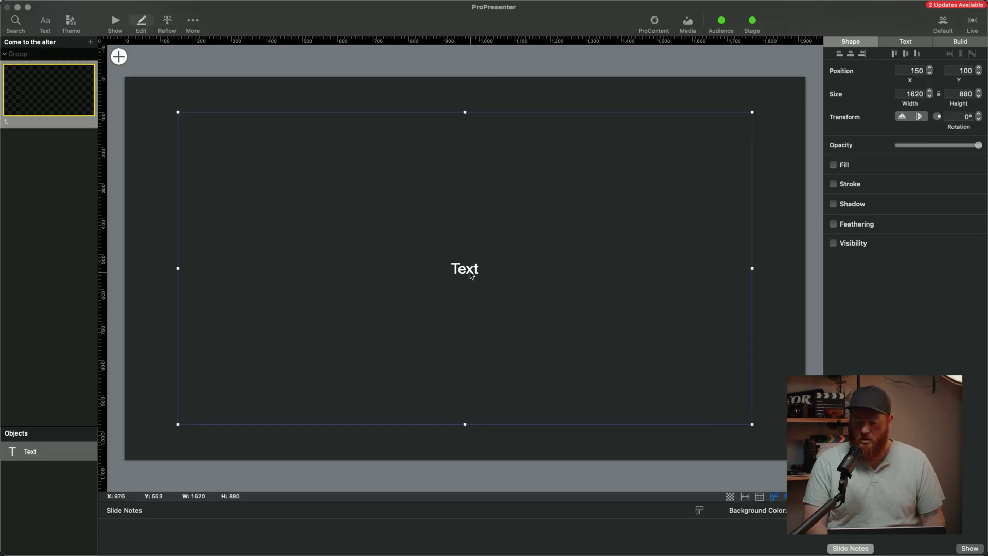
double_click(471, 276)
right_click(469, 274)
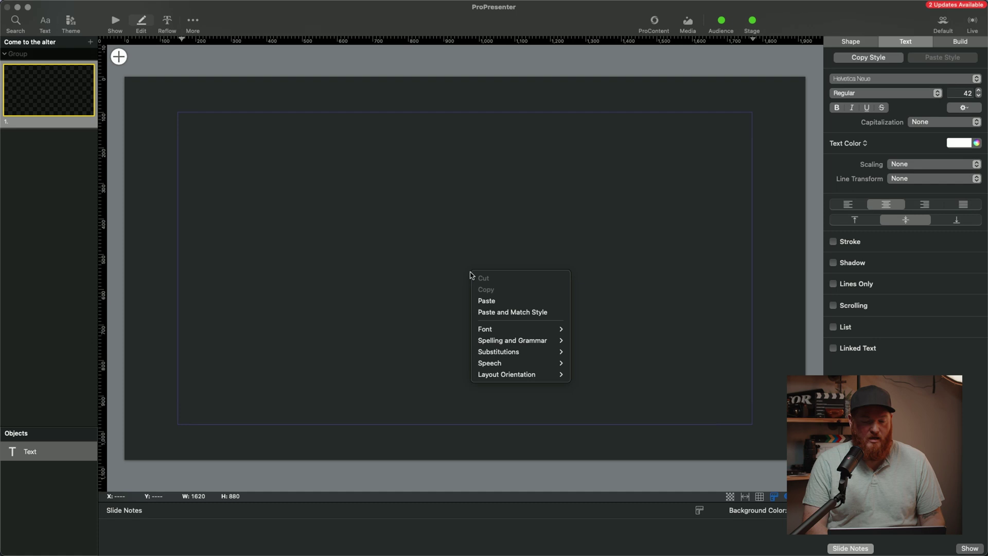
click(493, 312)
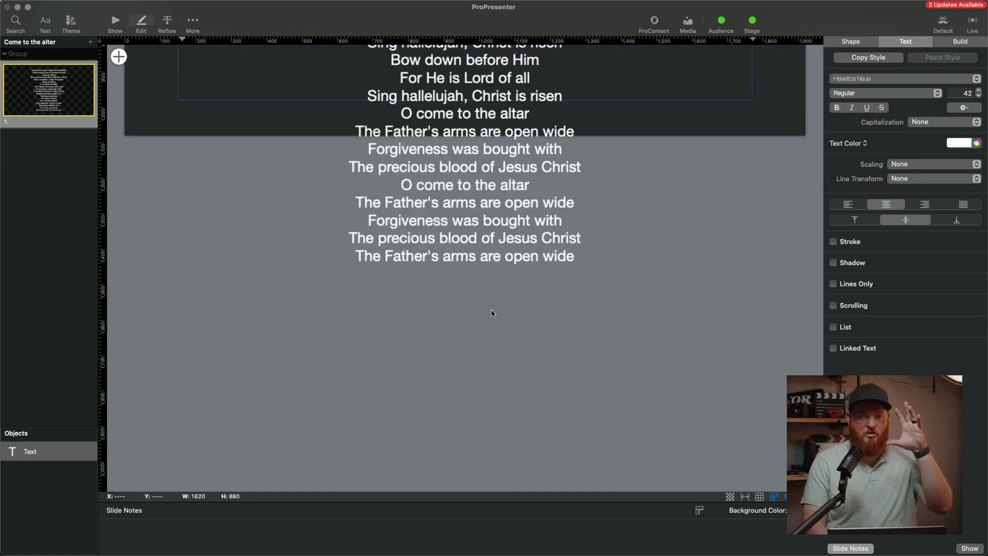
scroll(492, 313, up, 10)
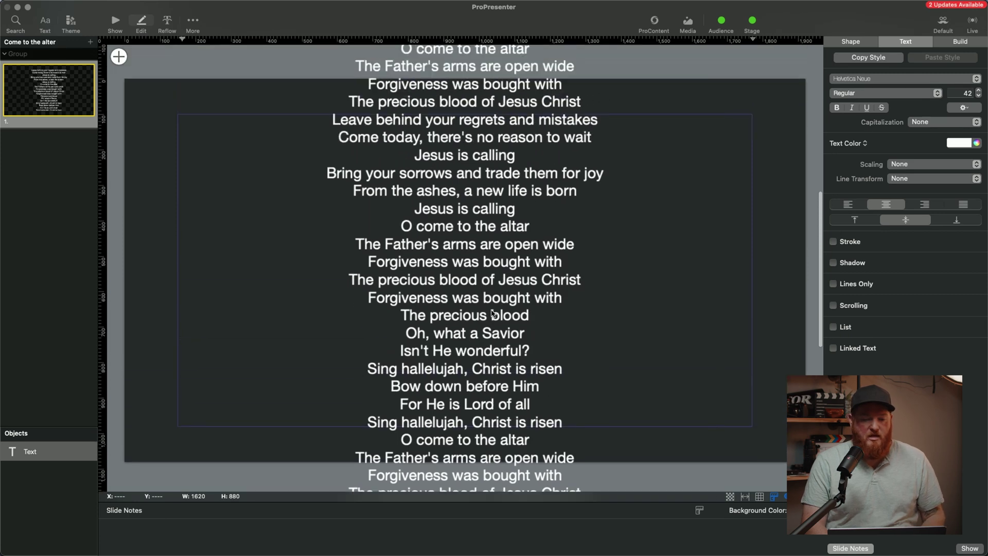
scroll(492, 313, down, 10)
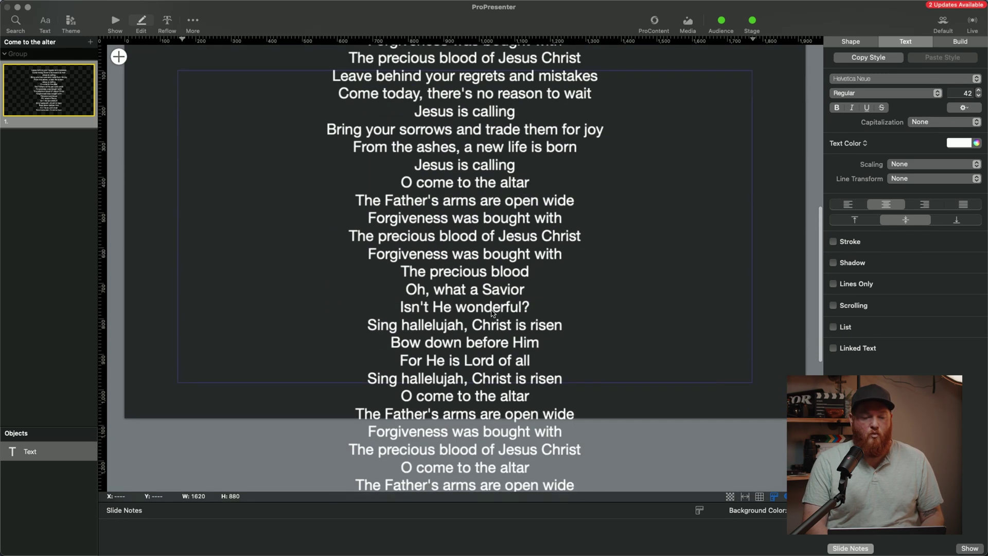
scroll(492, 313, up, 15)
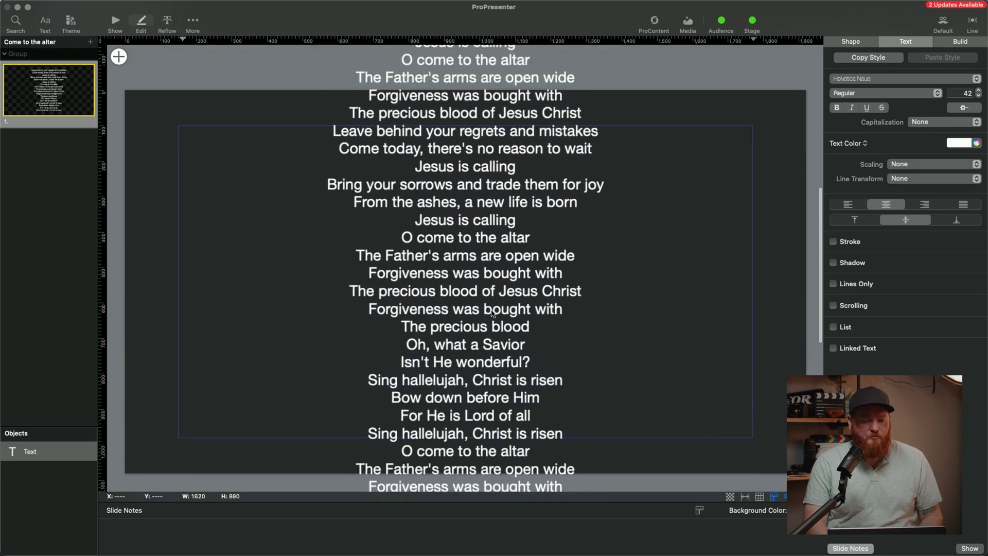
scroll(491, 313, down, 2)
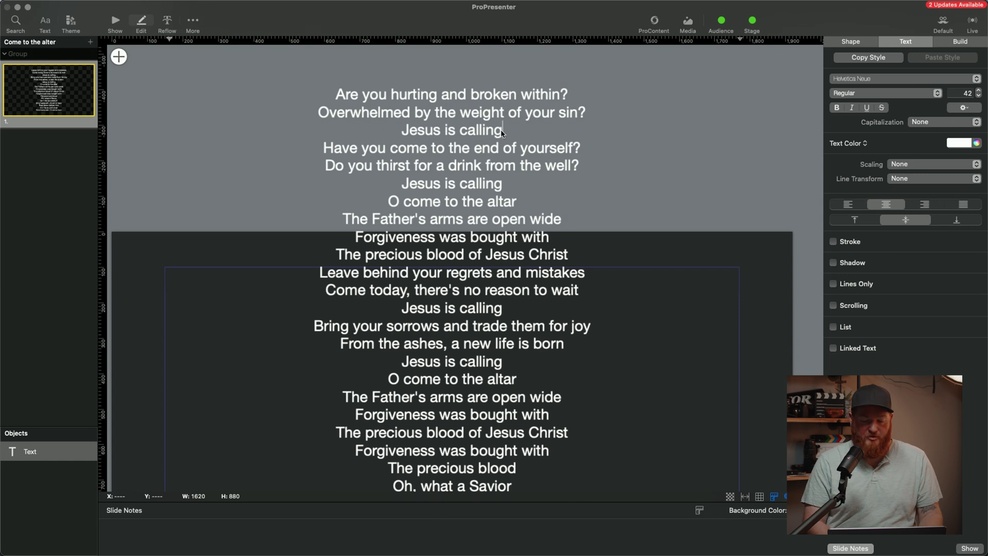
Split slide 1 after the first 'Jesus is calling', then start editing slide 2's lyrics
key(super+Return)
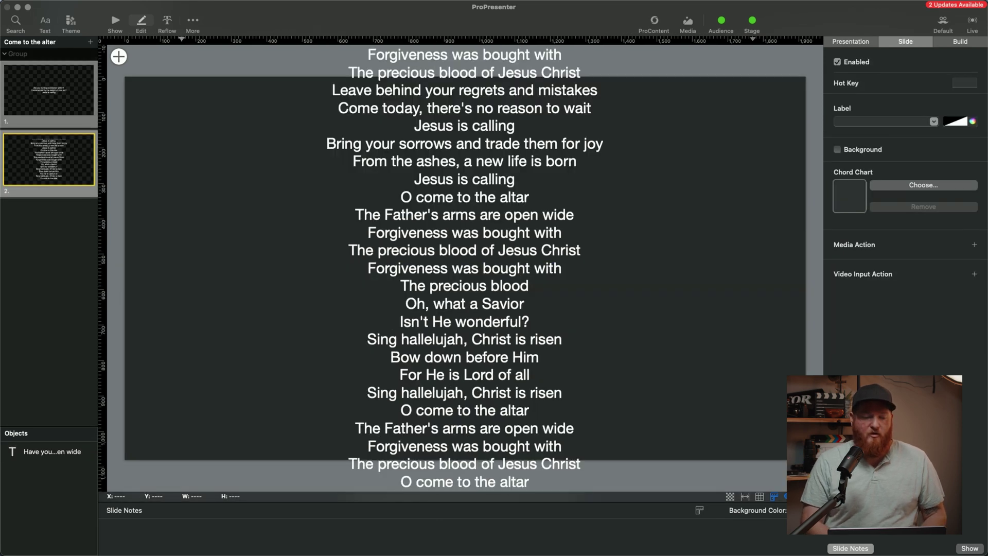
click(78, 95)
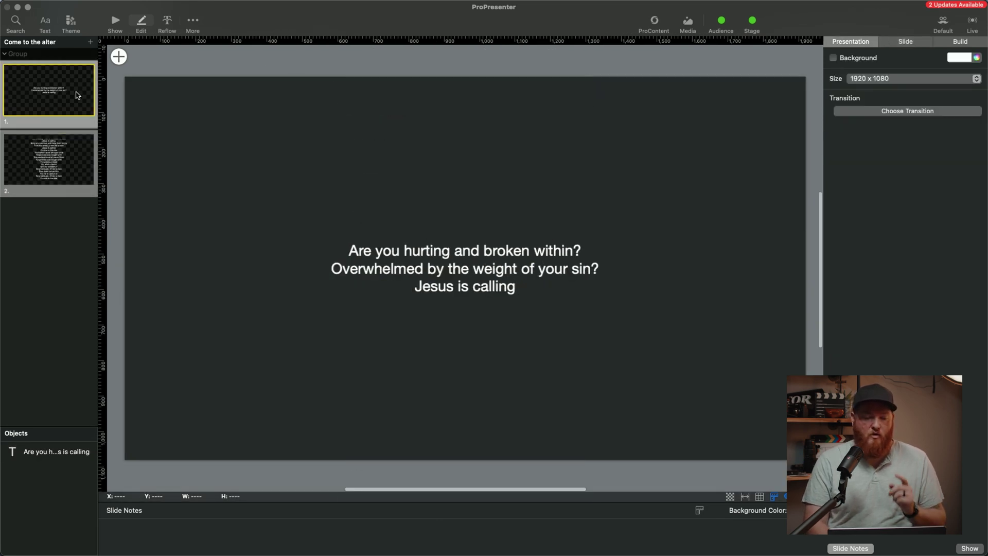
click(57, 151)
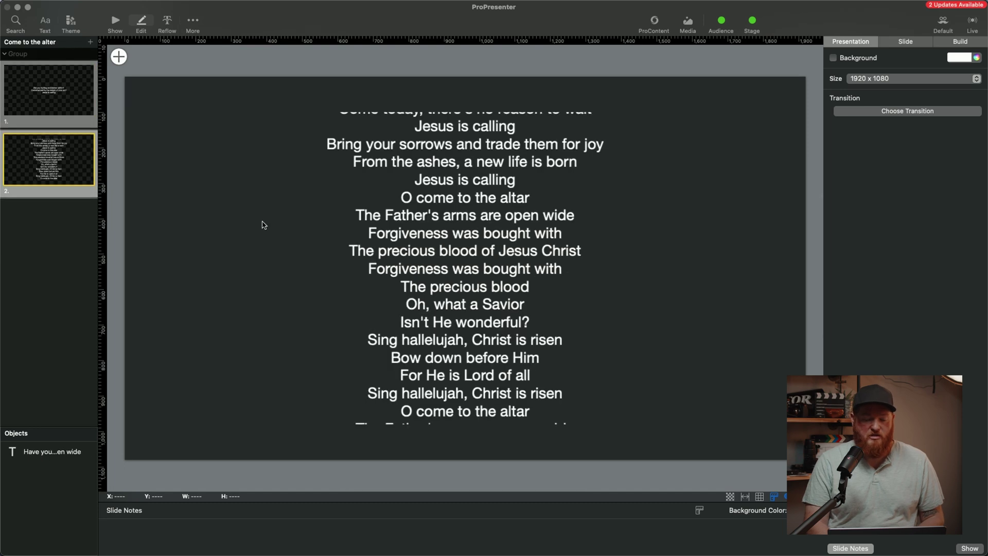
click(405, 220)
click(405, 220)
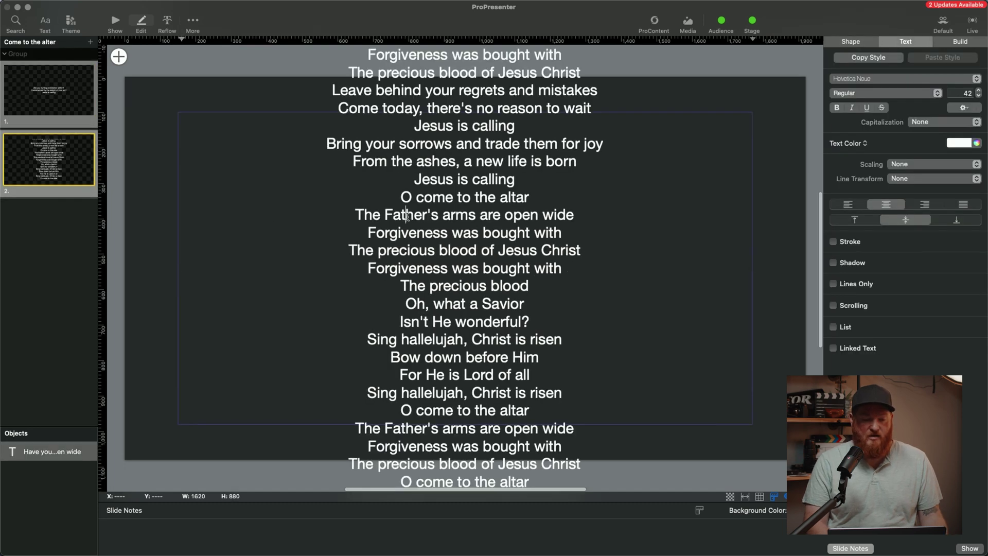
Split the lyrics after 'Jesus is calling' and after 'Jesus Christ', starting a 'Leave behind' slide
scroll(427, 180, up, 3)
scroll(427, 181, up, 5)
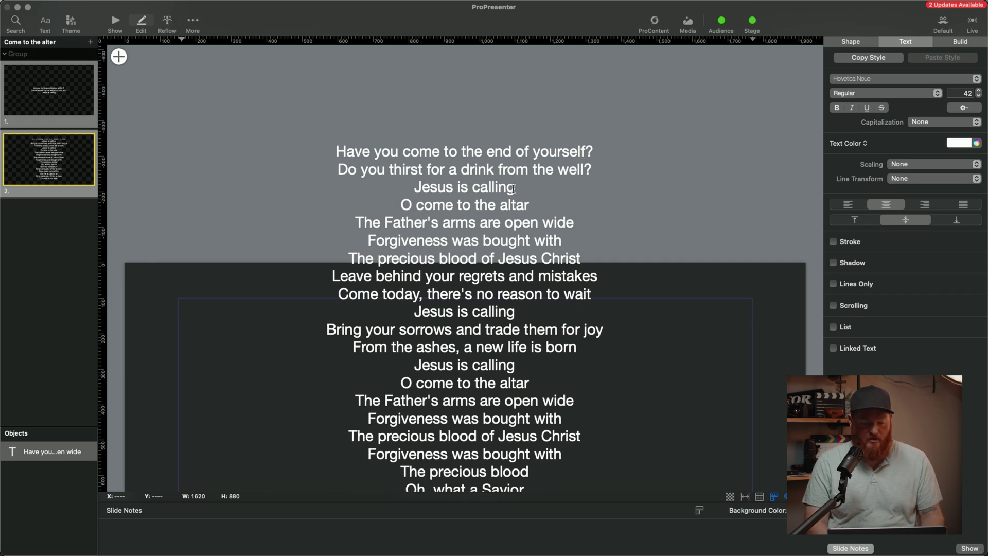
key(super+Return)
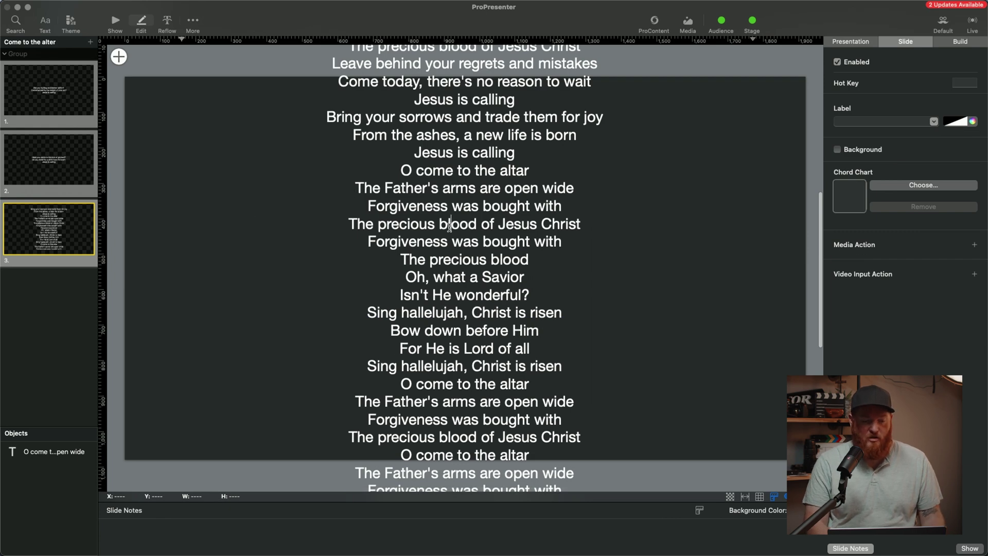
double_click(450, 227)
scroll(449, 230, up, 6)
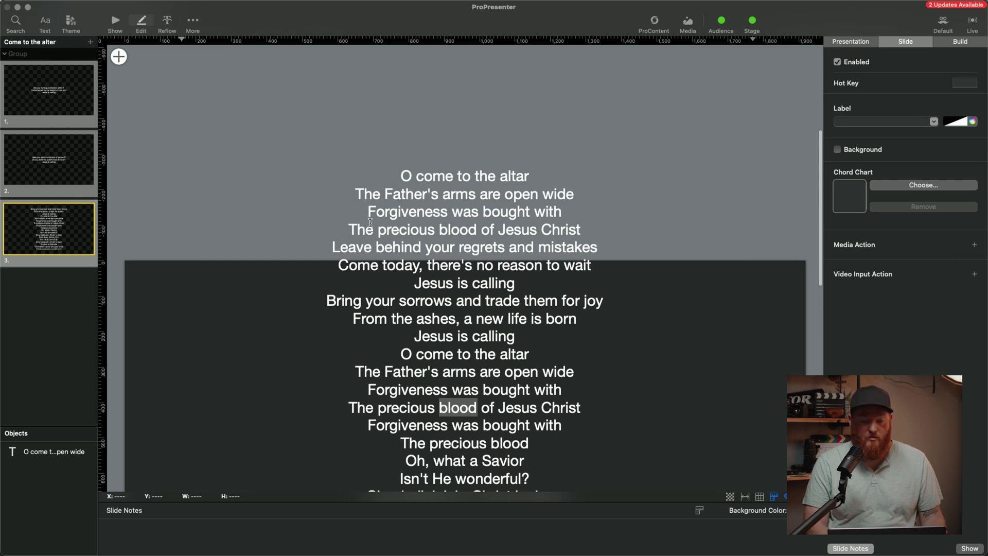
click(577, 227)
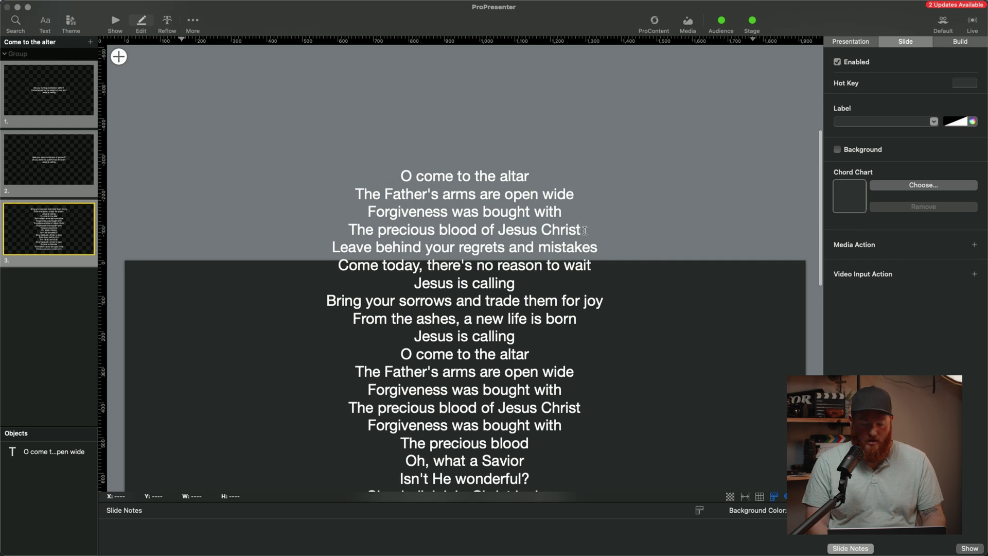
key(super+Return)
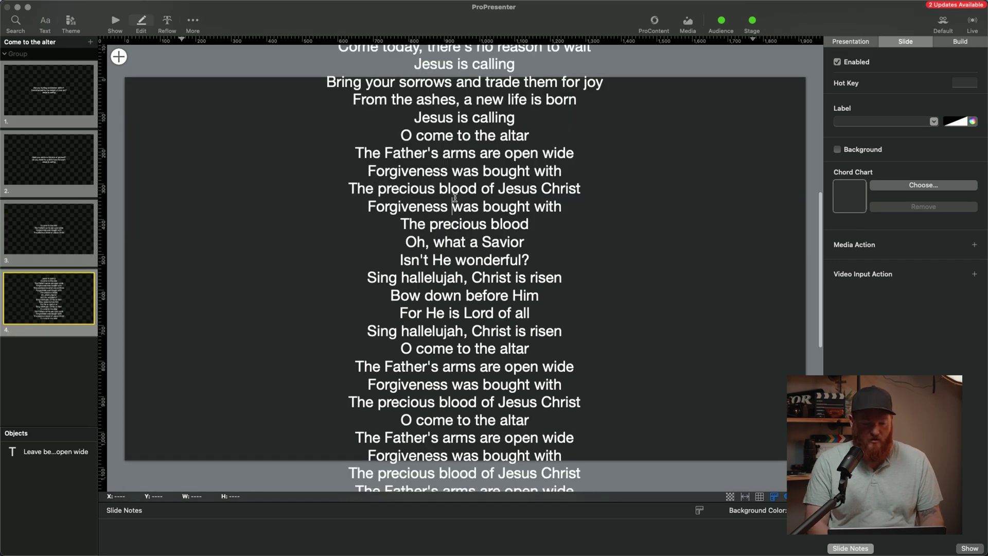
Split off new slides beginning 'Bring your sorrows' and 'O come to the altar'
scroll(406, 197, up, 5)
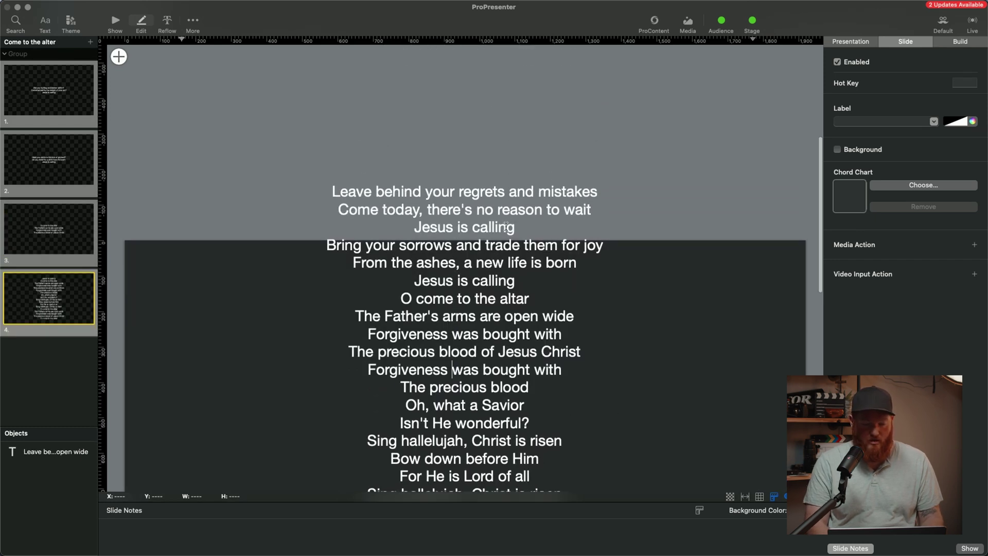
click(517, 231)
key(super+Return)
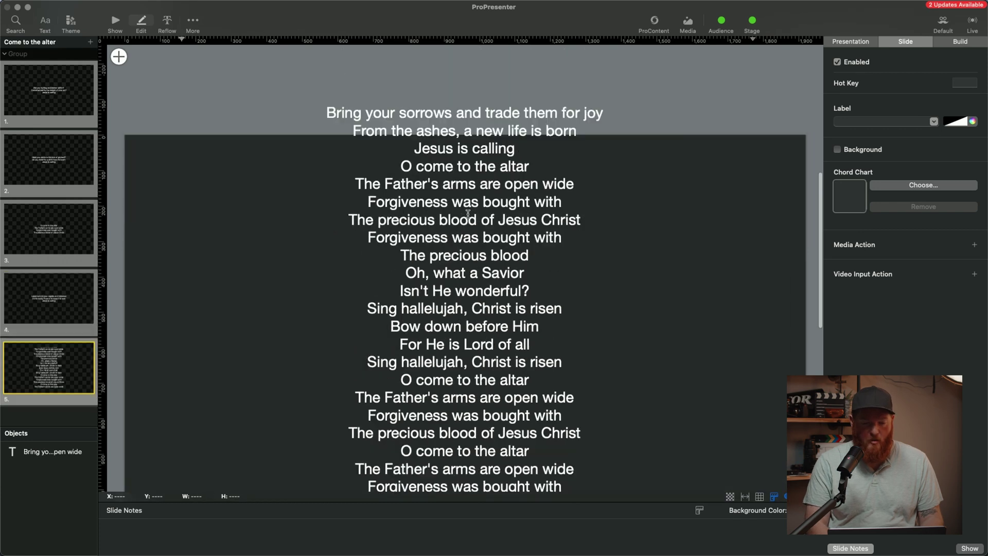
click(515, 199)
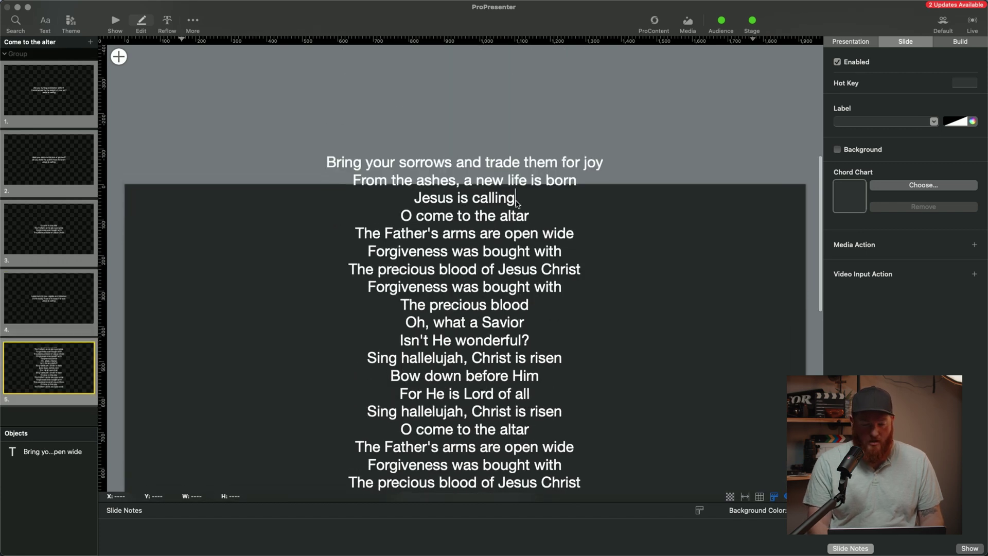
key(super+Return)
scroll(447, 207, up, 2)
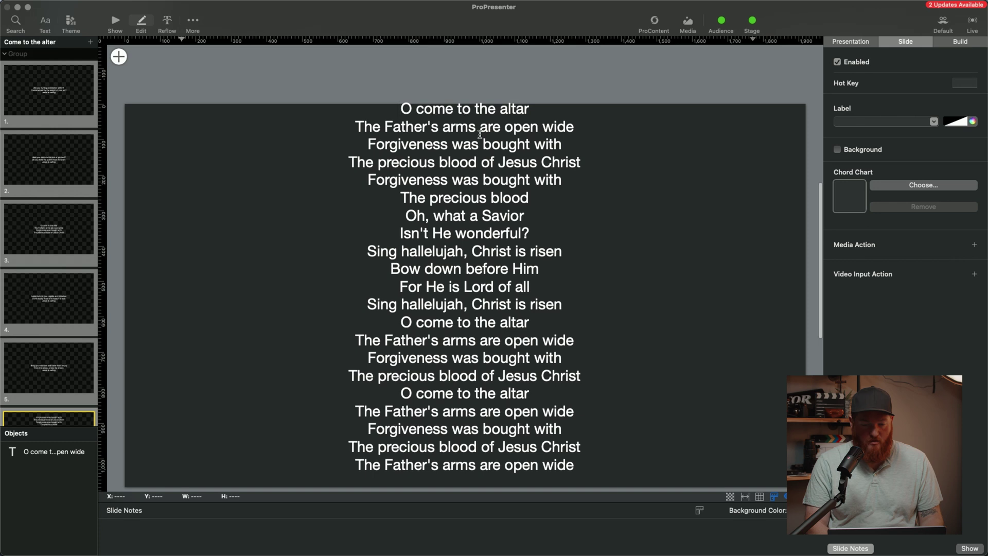
Split the closing lyrics into more slides, leaving 'The Father's arms are open wide' alone last
click(585, 163)
key(super+Return)
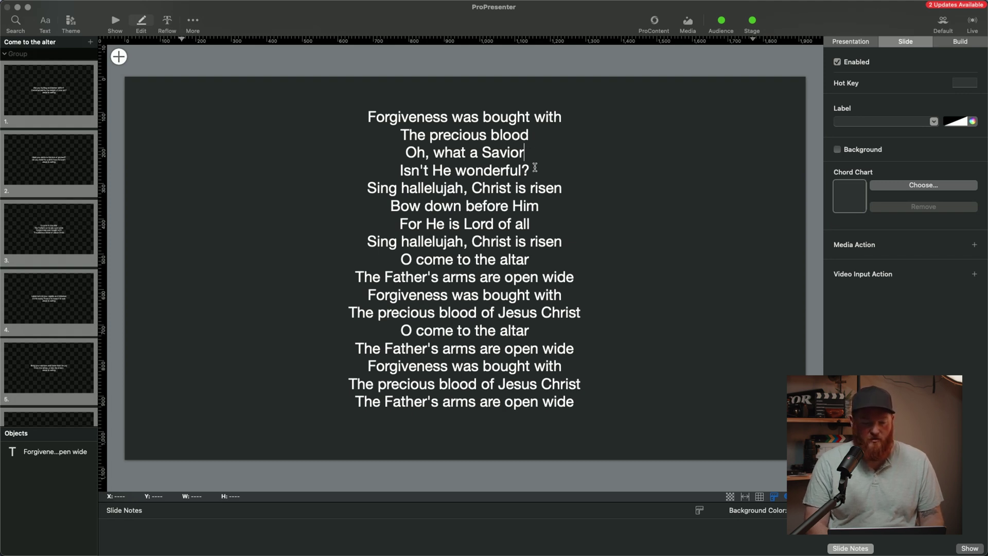
key(super+z)
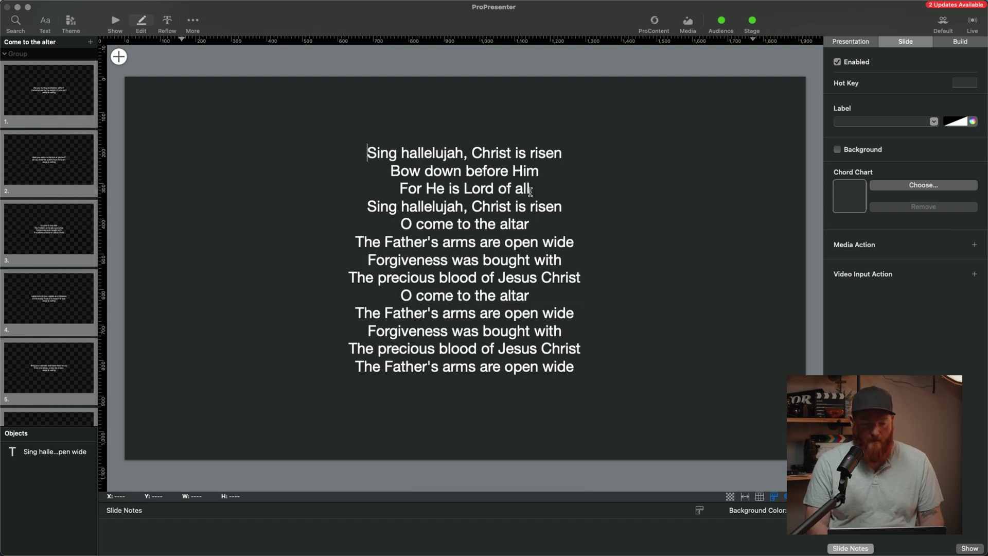
shift+click(530, 192)
key(BackSpace)
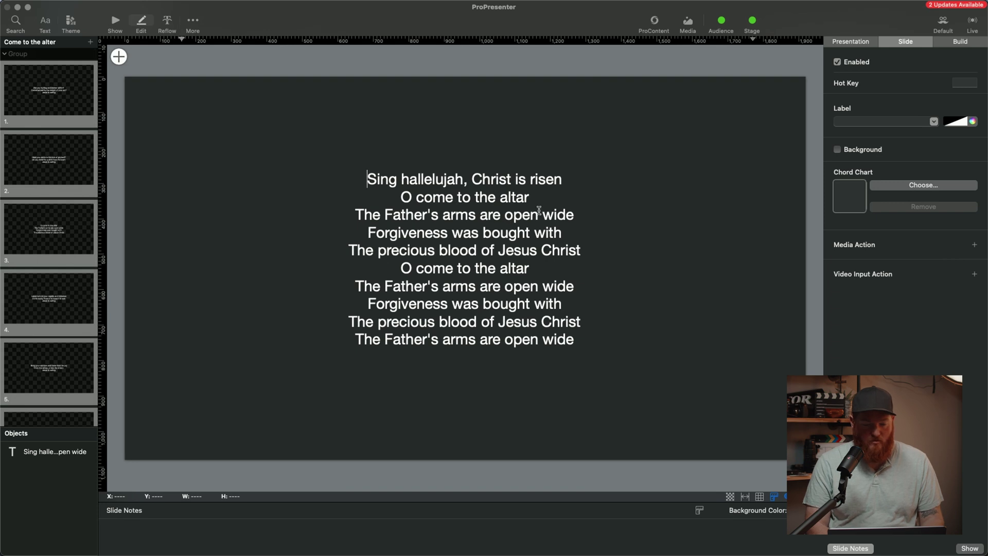
shift+click(367, 175)
key(BackSpace)
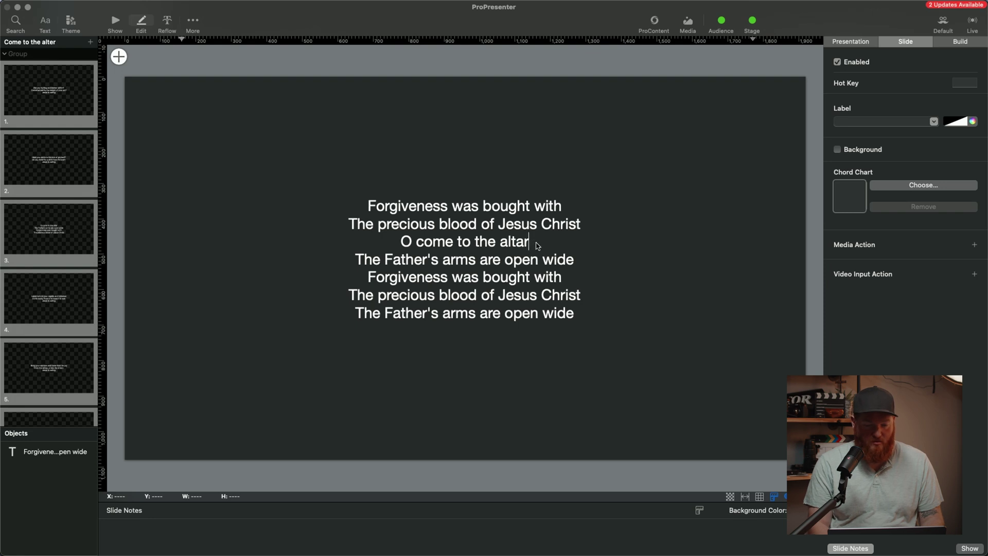
shift+click(367, 206)
key(BackSpace)
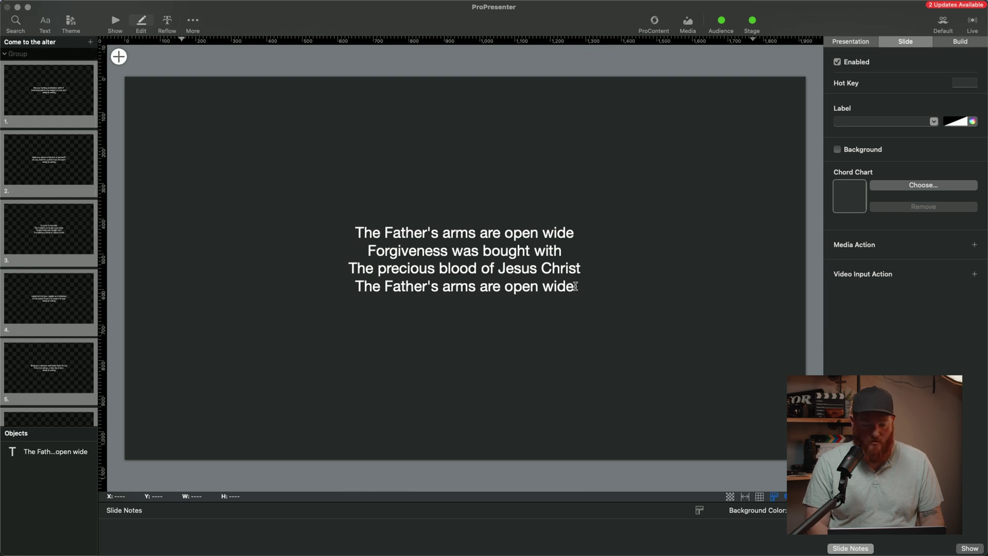
key(shift+super+Up)
key(BackSpace)
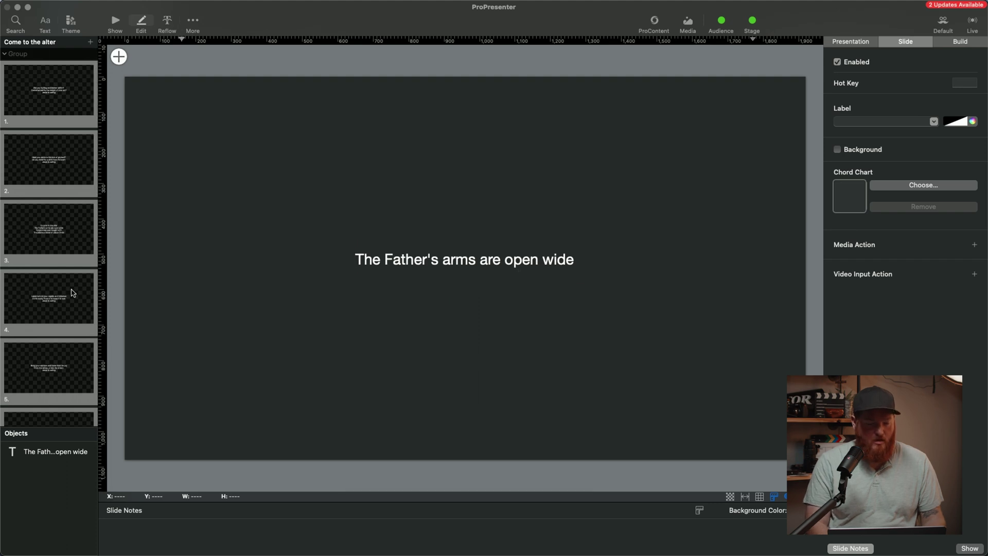
Check the lyrics on slides 1 through 4
click(41, 118)
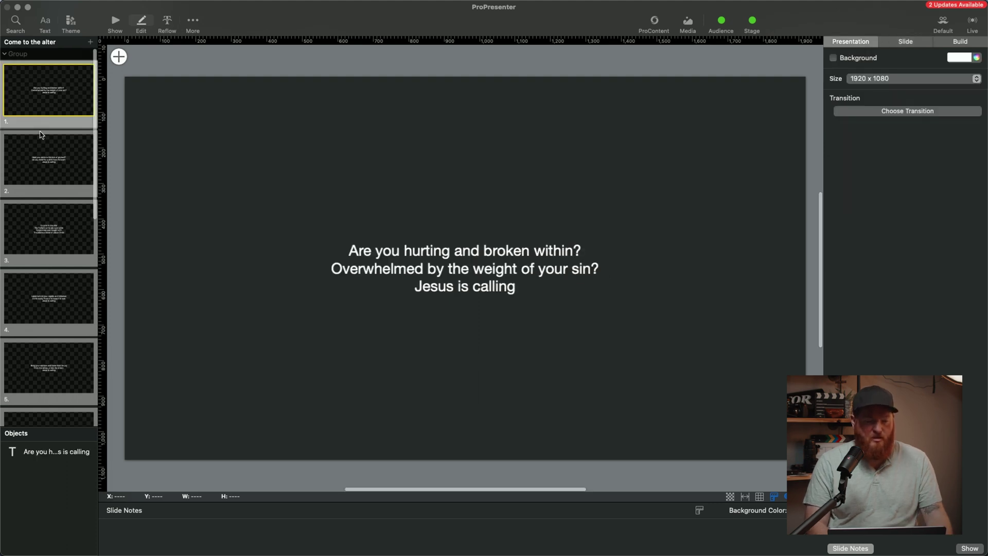
click(45, 174)
click(47, 240)
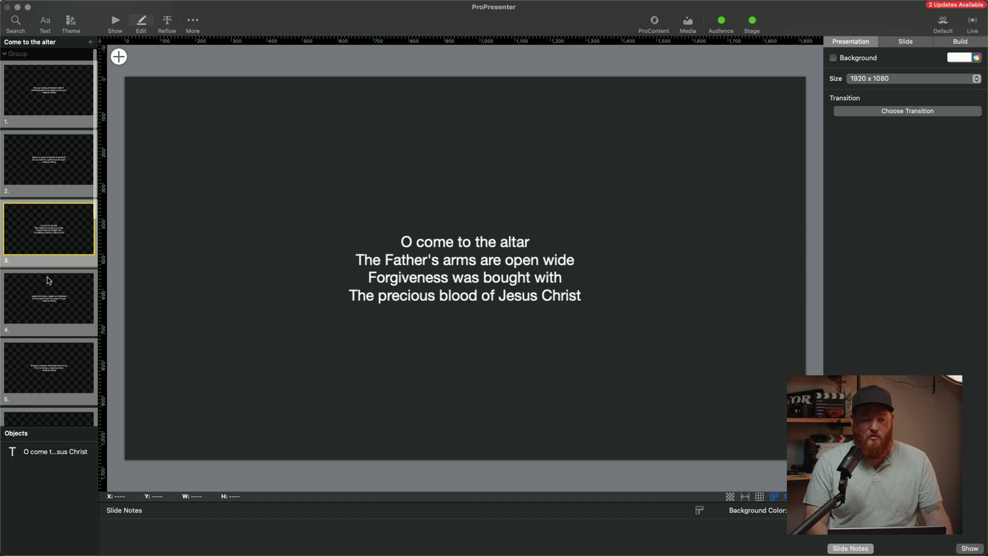
click(49, 281)
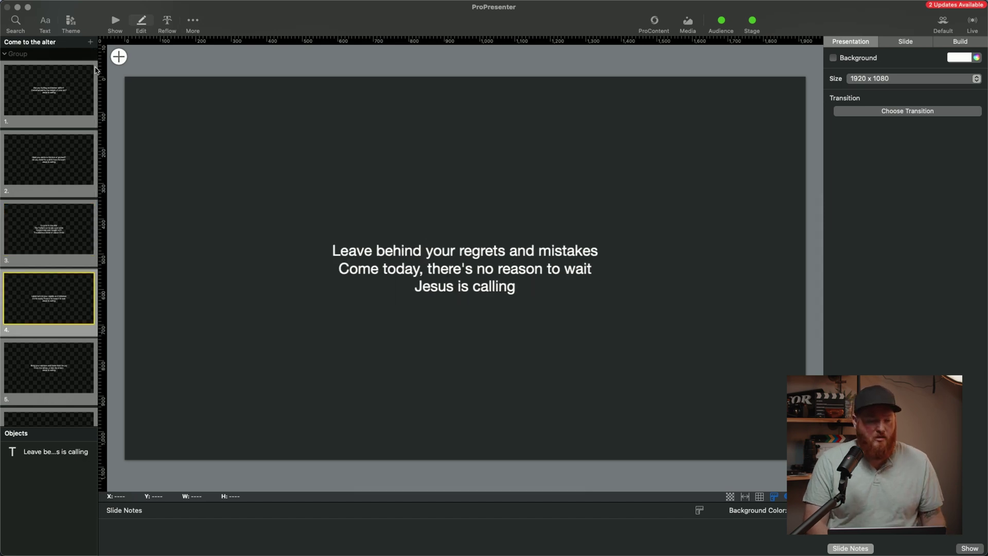
Switch to Show mode and send slides 1, 3, then 2 to the audience output
click(115, 23)
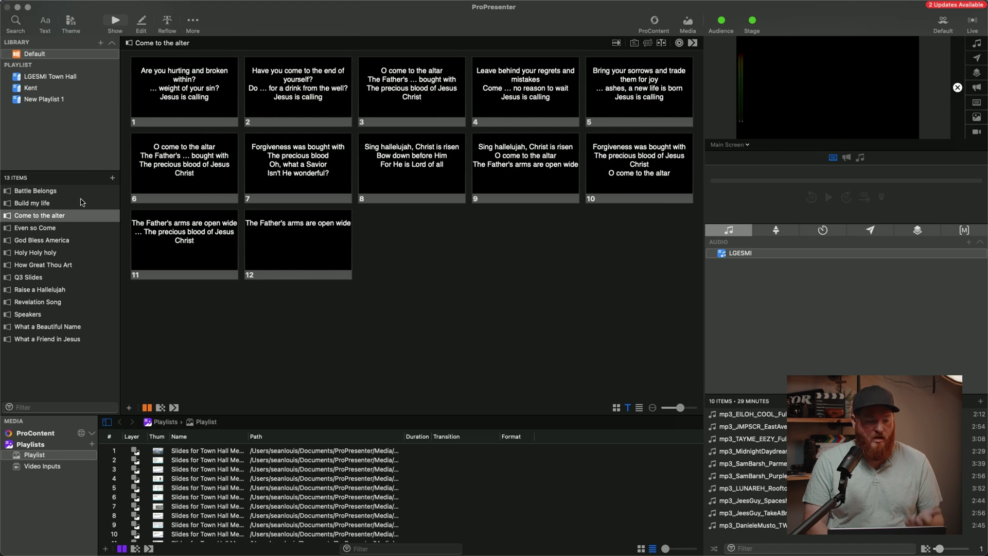
click(191, 92)
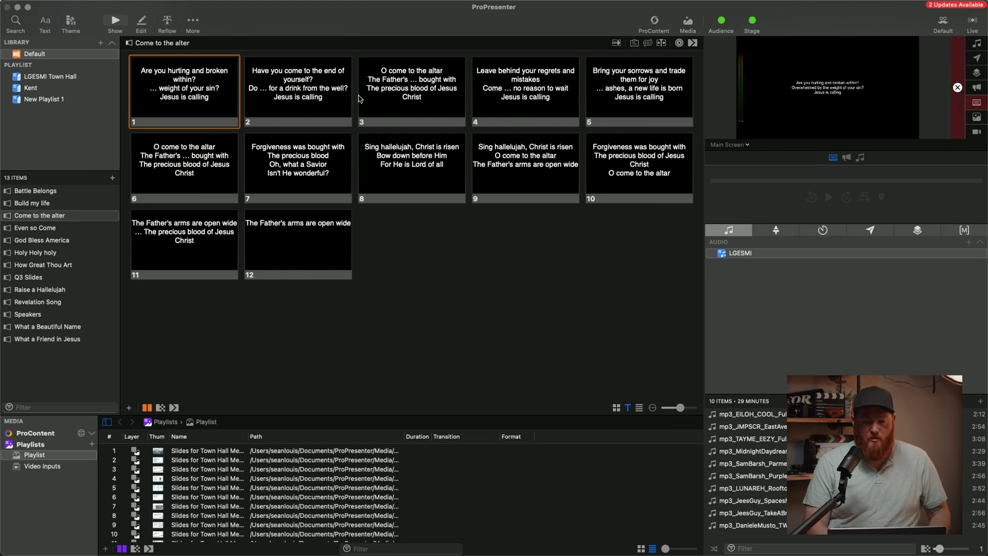
click(379, 93)
click(316, 93)
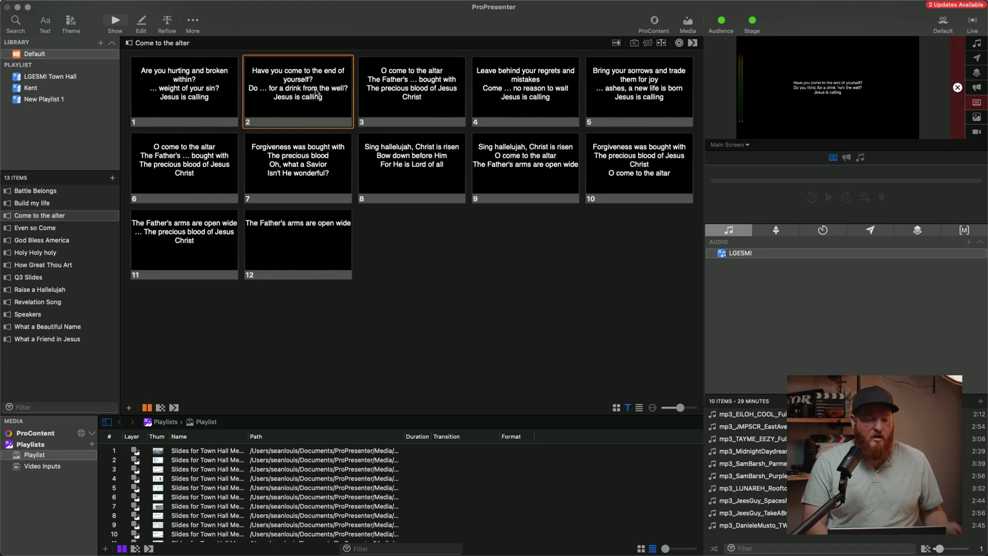